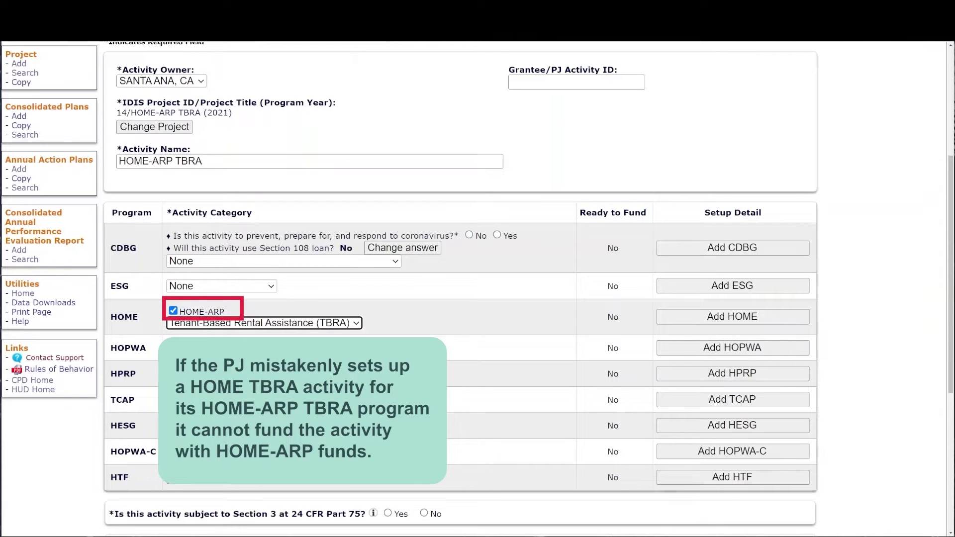
Mark the HOME-ARP TBRA activity as not subject to Section 3, set its Environmental Review to EXEMPT, and save it
scroll(355, 364, "down", 5)
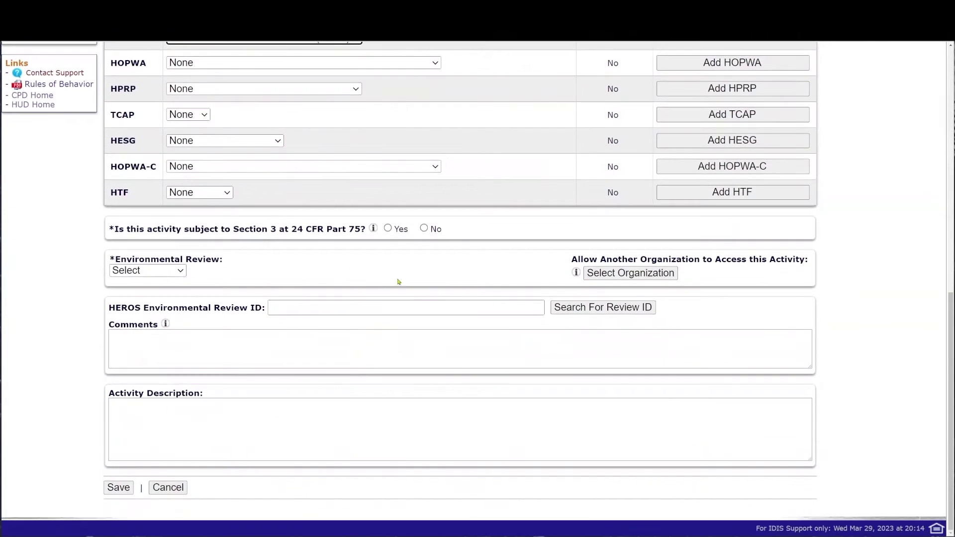
left_click(424, 228)
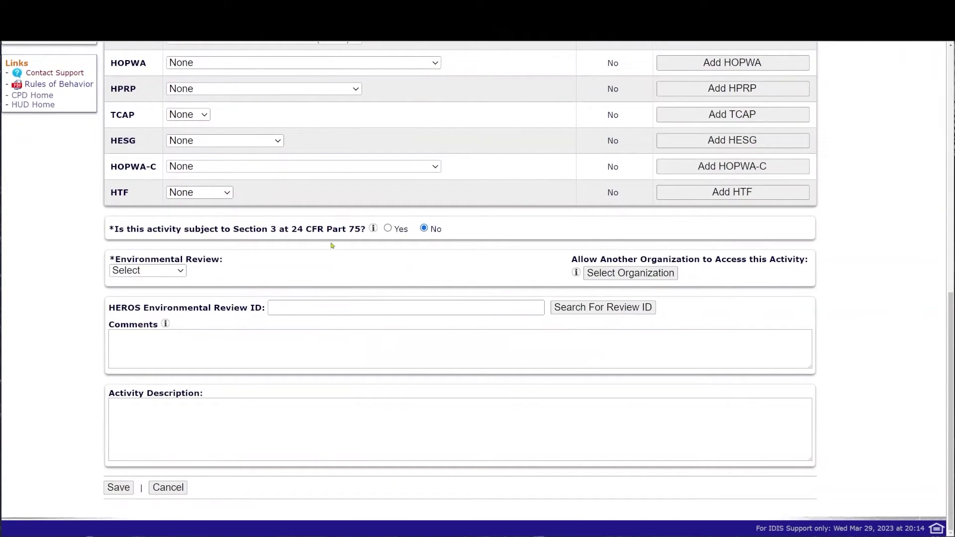
left_click(181, 271)
left_click(169, 307)
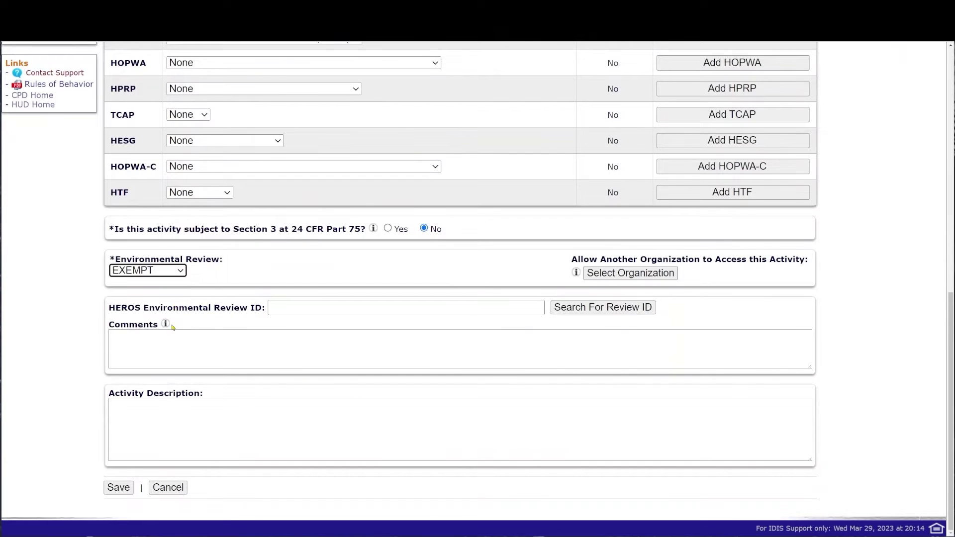
left_click(118, 488)
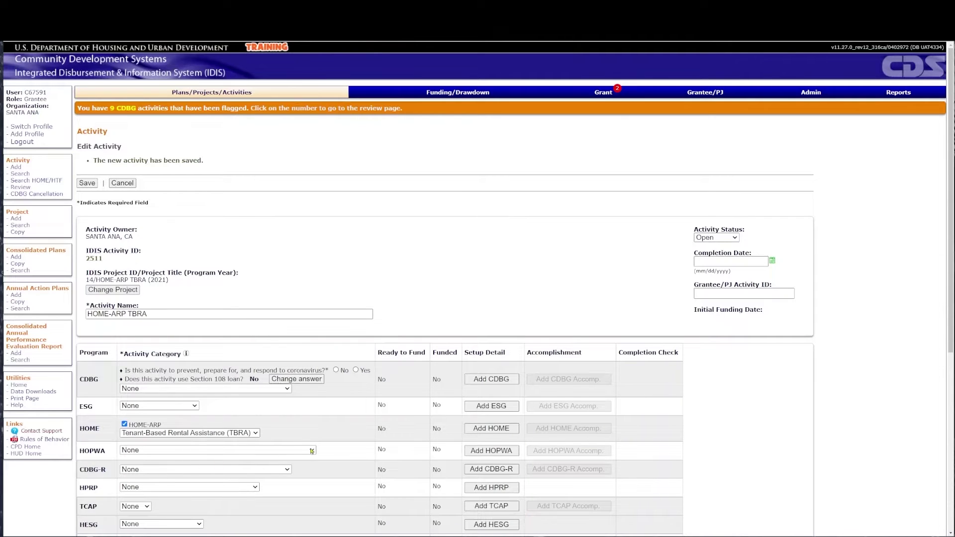
Add the HOME setup detail for the activity with a Written Agreement Execution Date of 02/08/2023
left_click(515, 431)
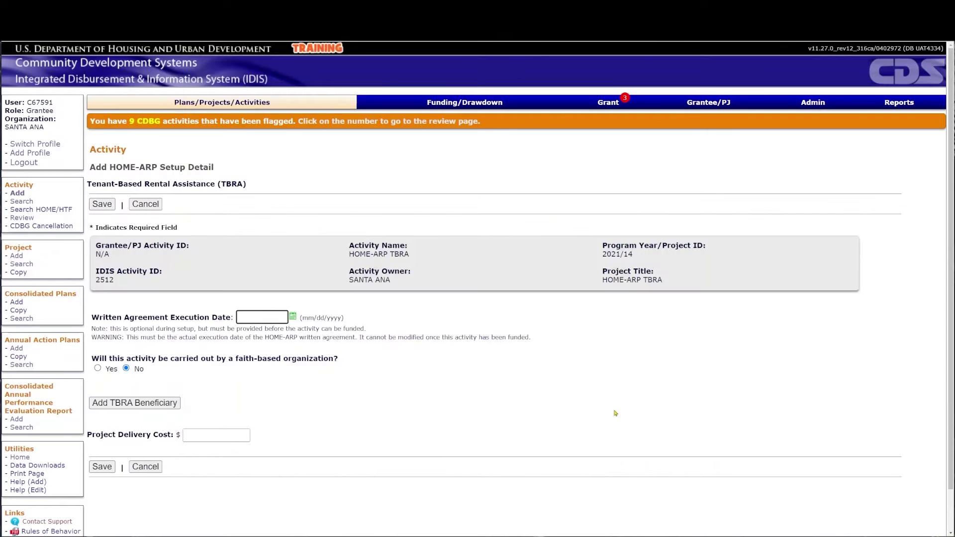
left_click(257, 319)
type("02/08/2023")
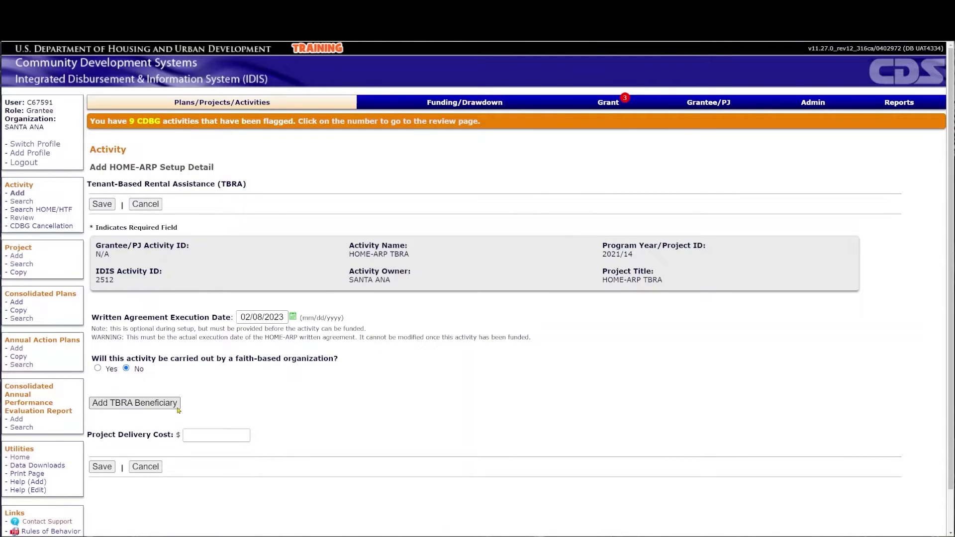
Add a TBRA beneficiary with the tenant's last name, 1 bedroom, security deposit 1200, tenant rent 250 and TBRA subsidy 950
left_click(176, 405)
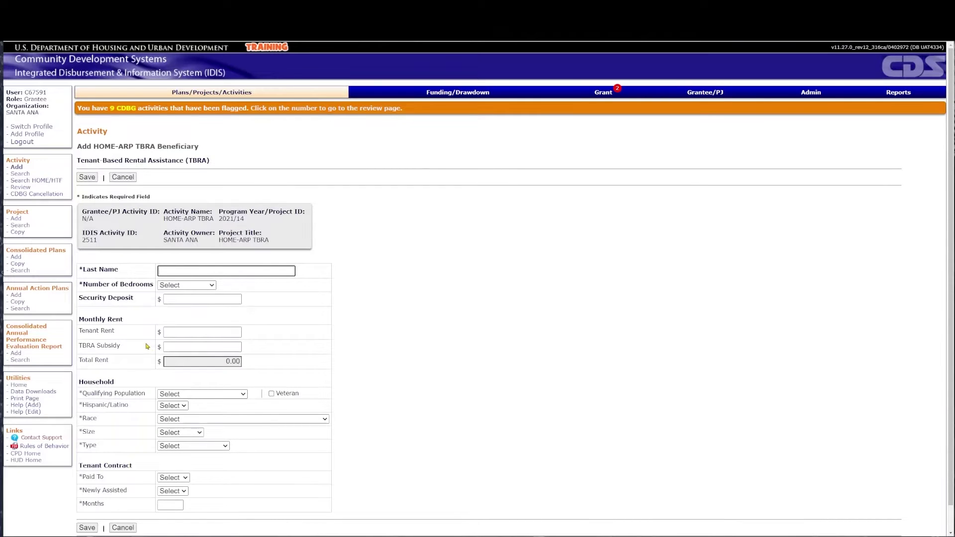
type("Robur")
left_click(175, 287)
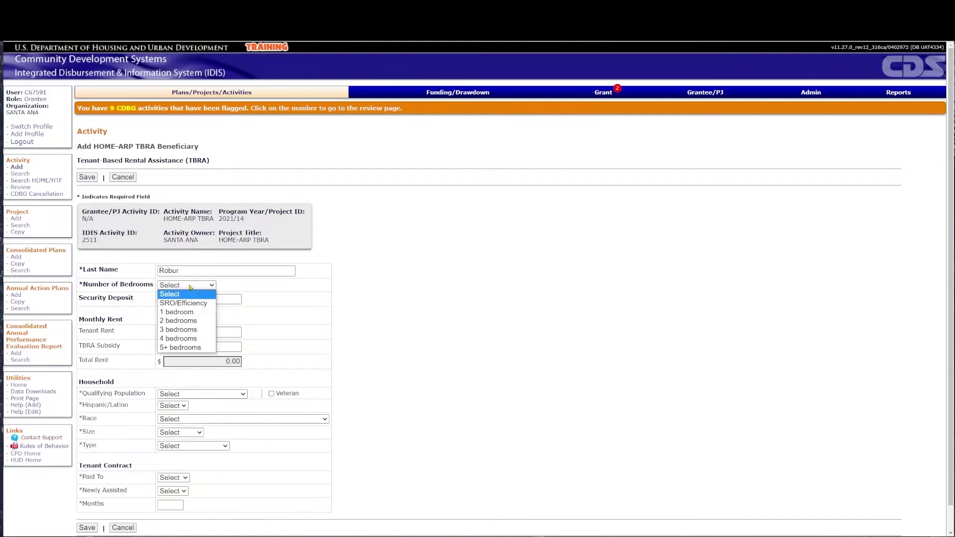
left_click(210, 313)
key("Tab")
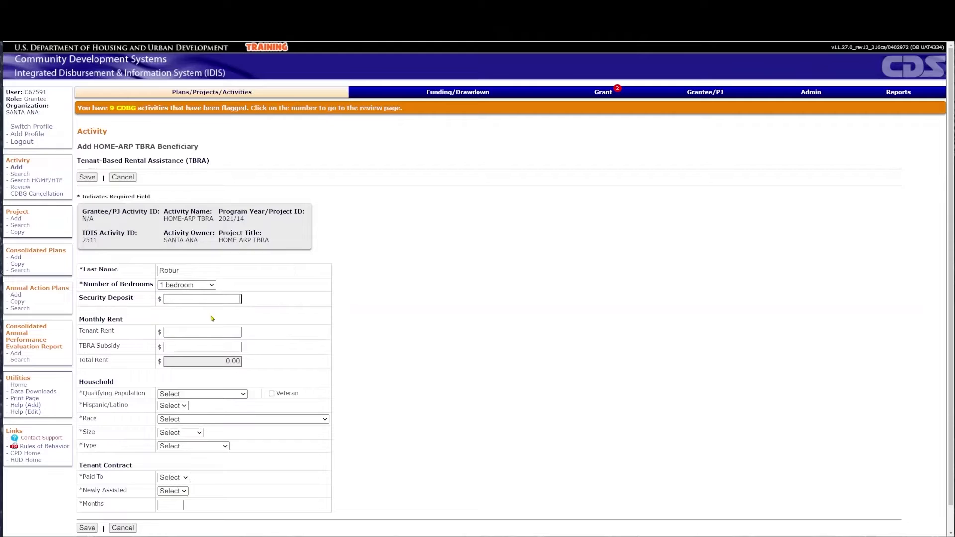
type("1200")
key("Tab")
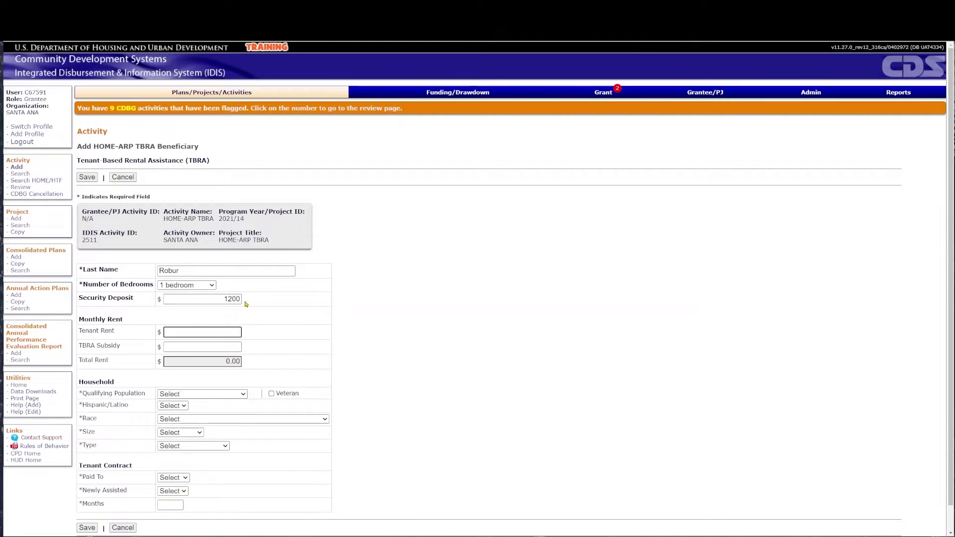
type("250")
key("Tab")
type("950")
Fill in the beneficiary's household as Homeless, Veteran, Hispanic/Latino No, race White, size 1 person and type Single, Non-Elderly
scroll(243, 368, "down", 1)
left_click(243, 368)
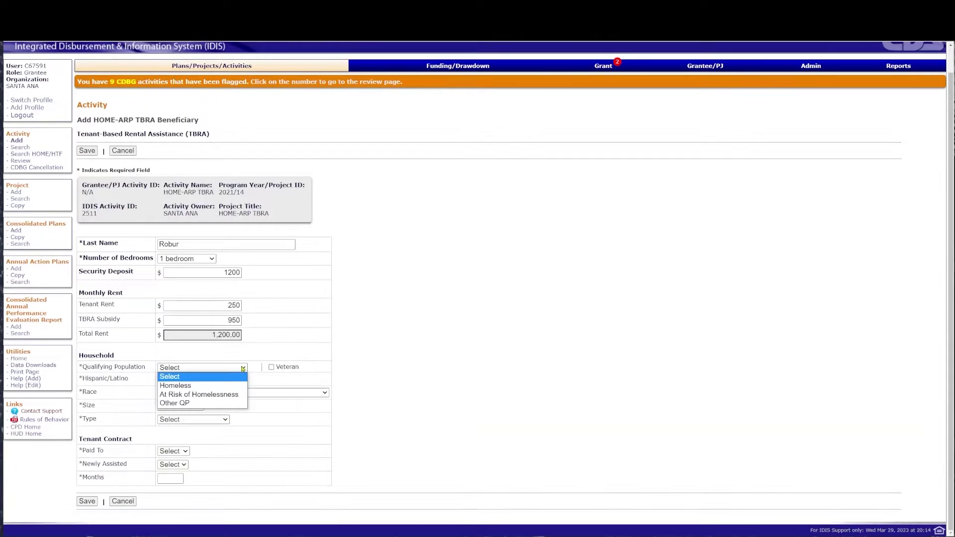
left_click(243, 384)
left_click(271, 367)
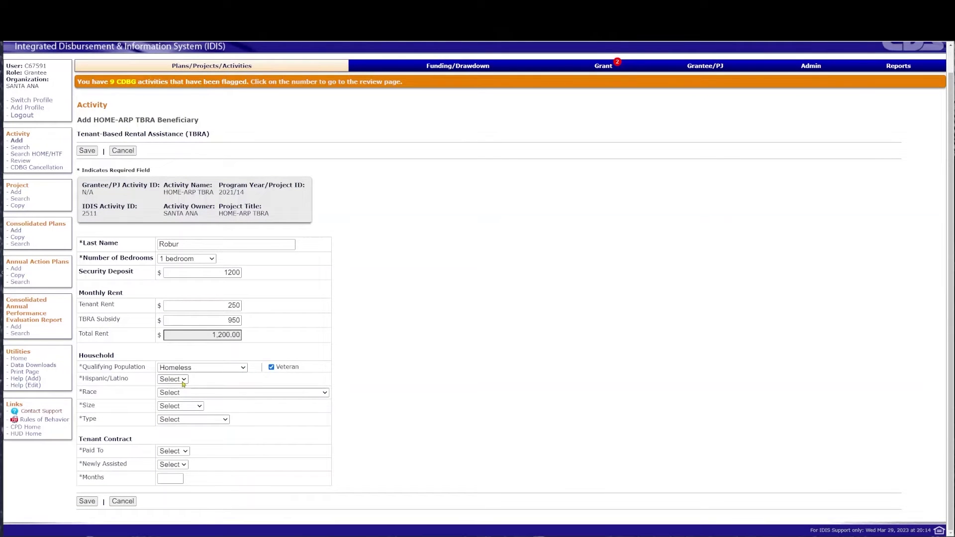
left_click(183, 380)
left_click(172, 405)
left_click(303, 393)
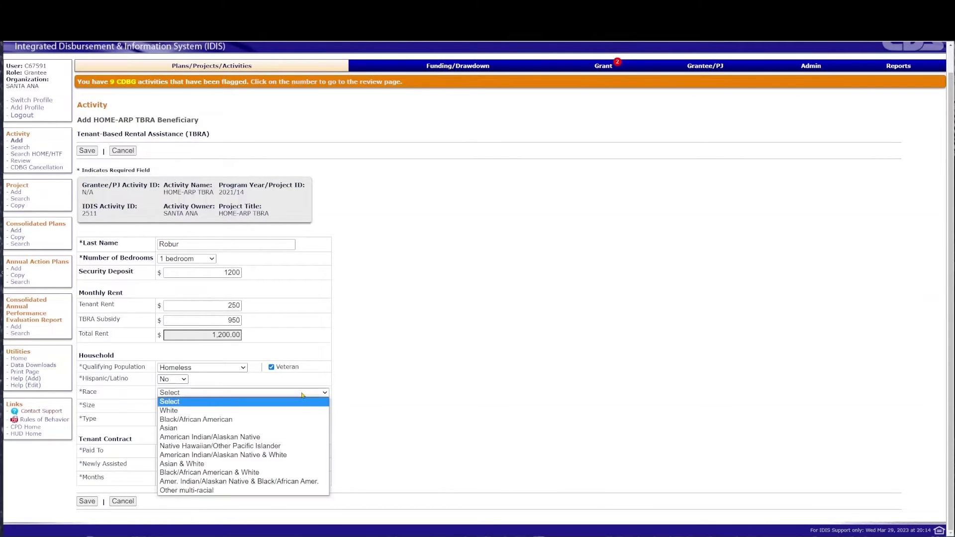
left_click(296, 408)
left_click(200, 406)
left_click(200, 424)
left_click(201, 419)
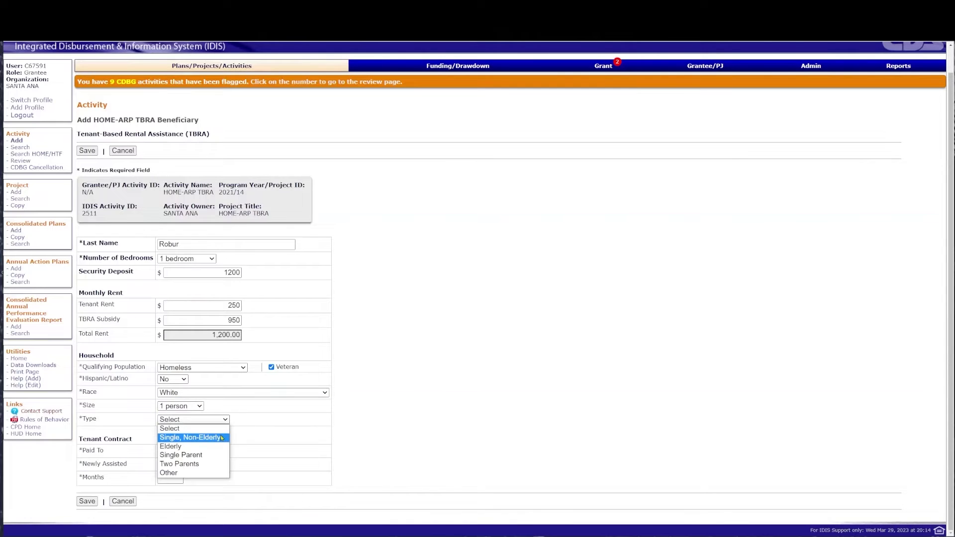
left_click(222, 437)
Set the tenant contract to paid to Tenant, newly assisted Yes and 12 months, and save the beneficiary
left_click(185, 451)
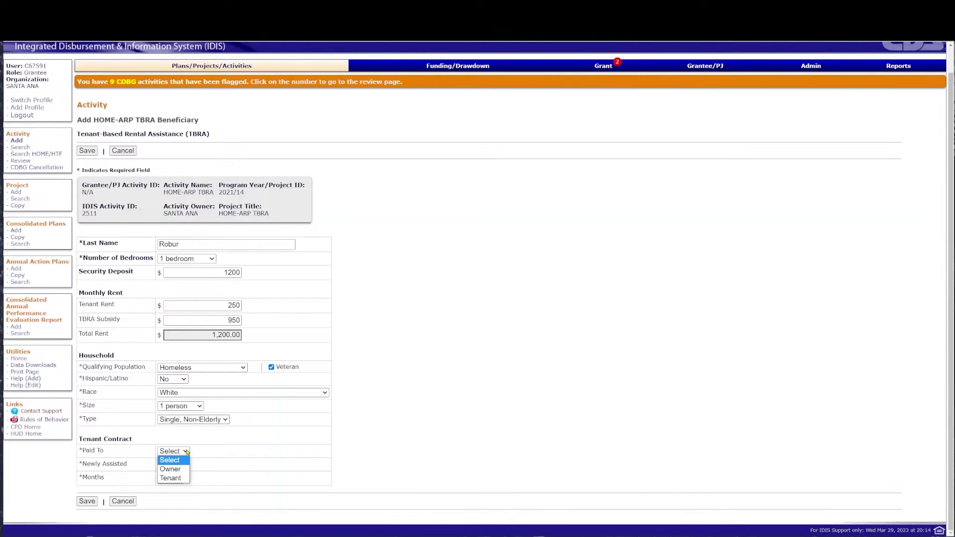
left_click(184, 478)
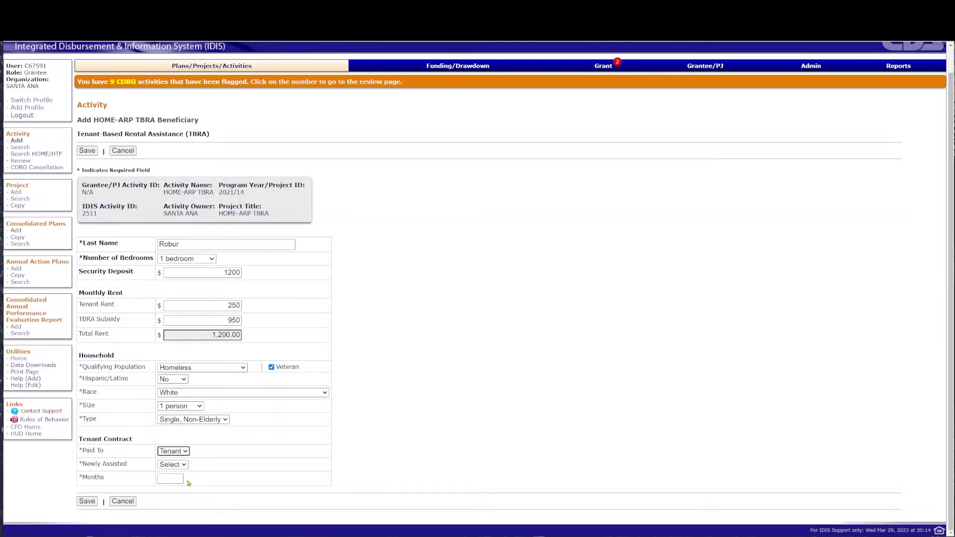
left_click(184, 466)
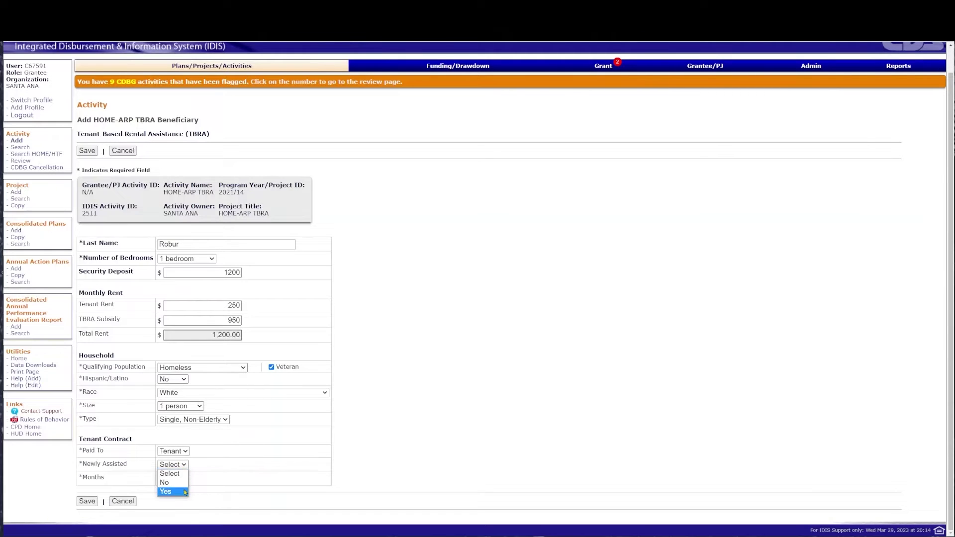
left_click(185, 486)
type("12")
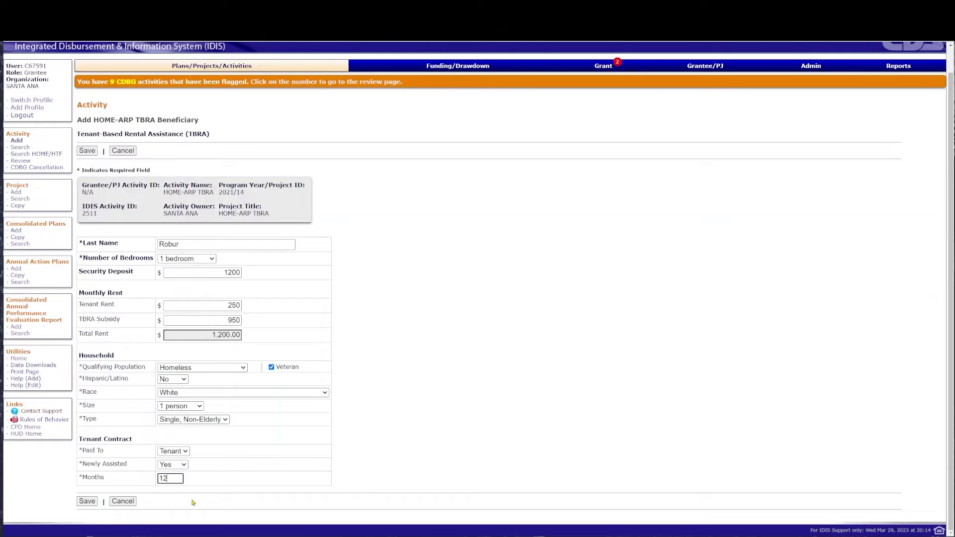
left_click(87, 501)
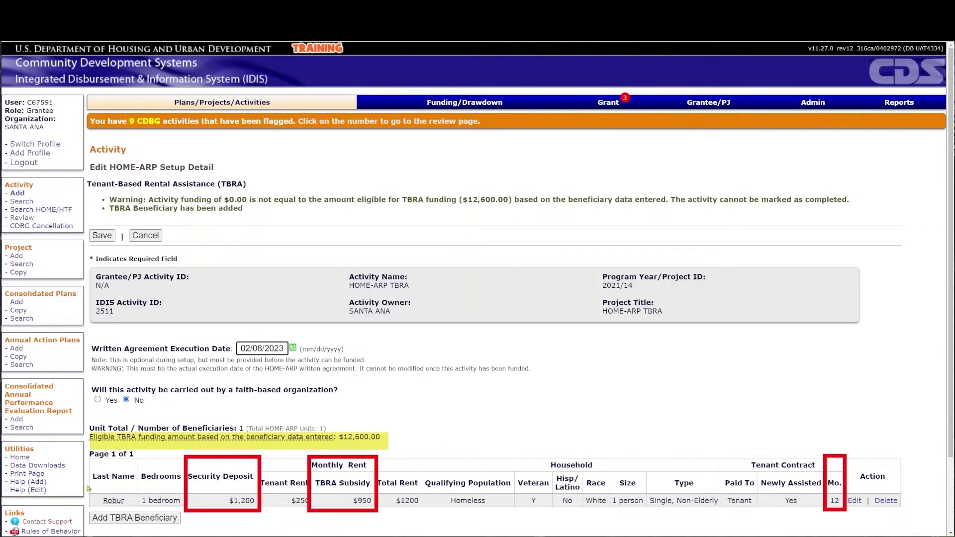
Enter a Project Delivery Cost of 300 and save the HOME-ARP setup detail
left_click(88, 487)
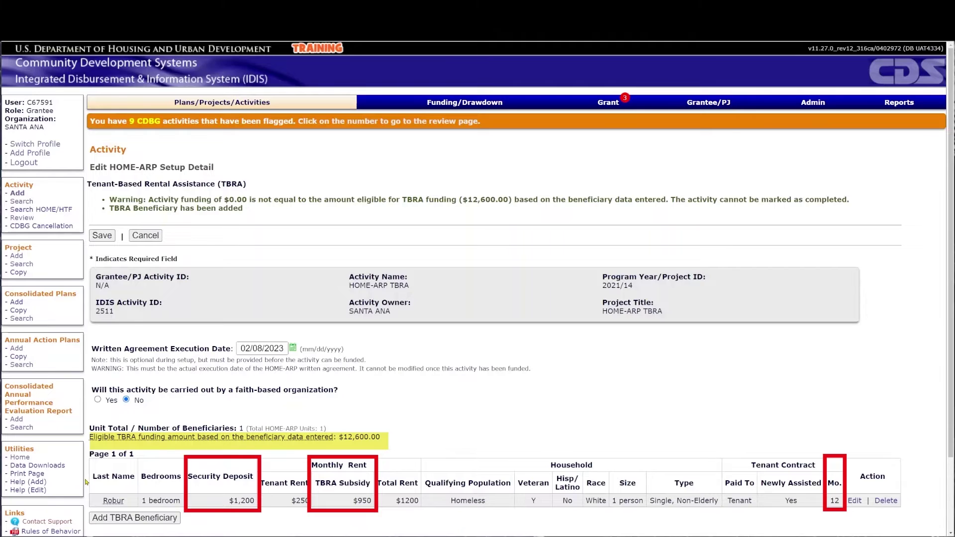
scroll(86, 481, "down", 2)
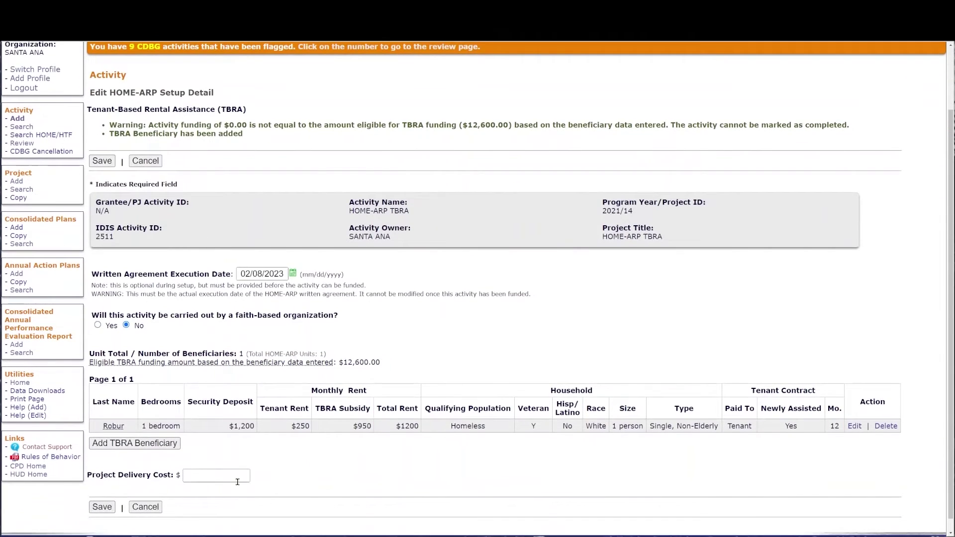
left_click(237, 482)
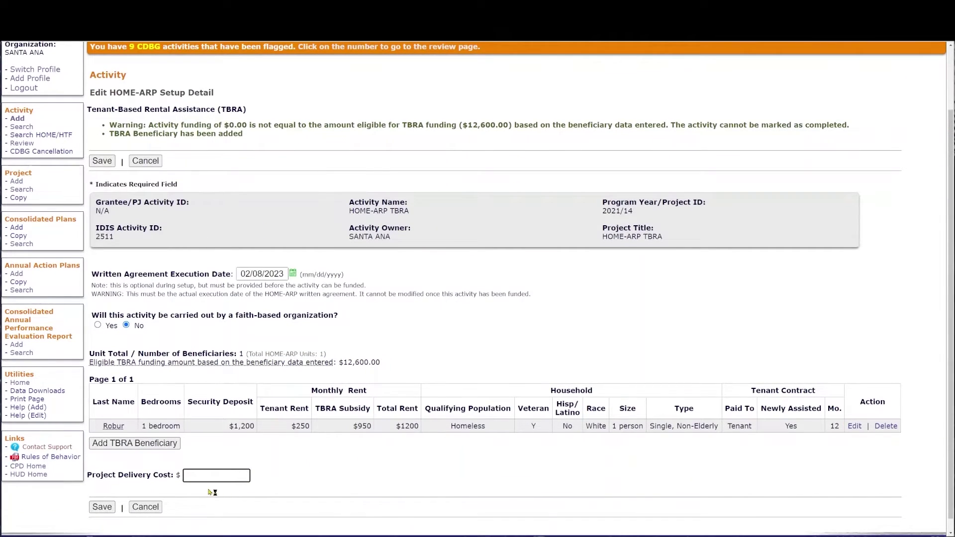
type("300")
left_click(112, 508)
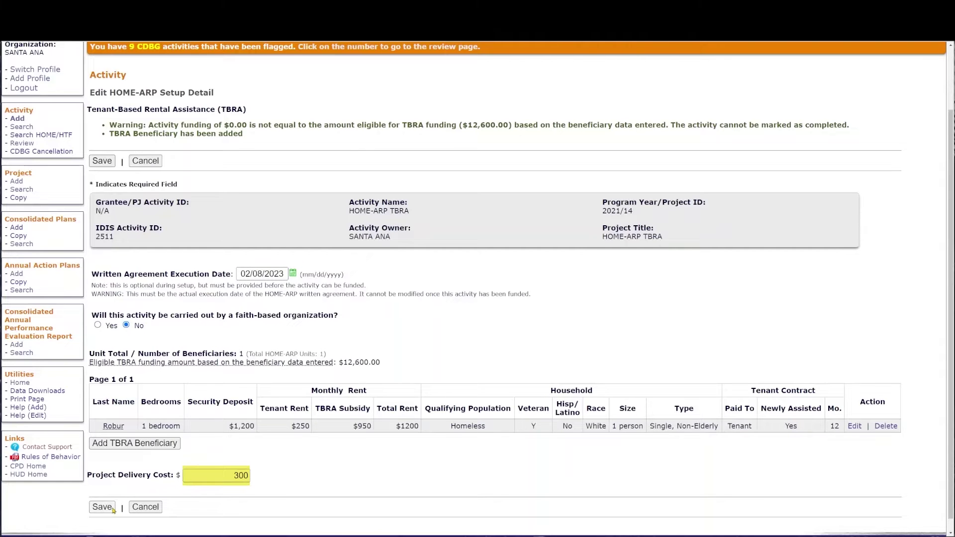
left_click(113, 507)
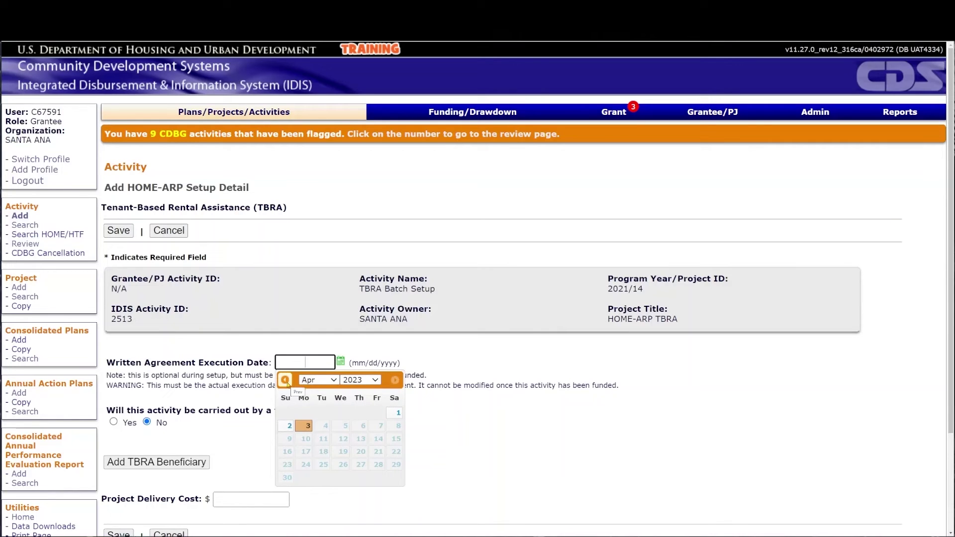
Set the Written Agreement Execution Date of the TBRA Batch Setup activity to 01/09/2023
left_click(285, 380)
left_click(285, 381)
left_click(286, 380)
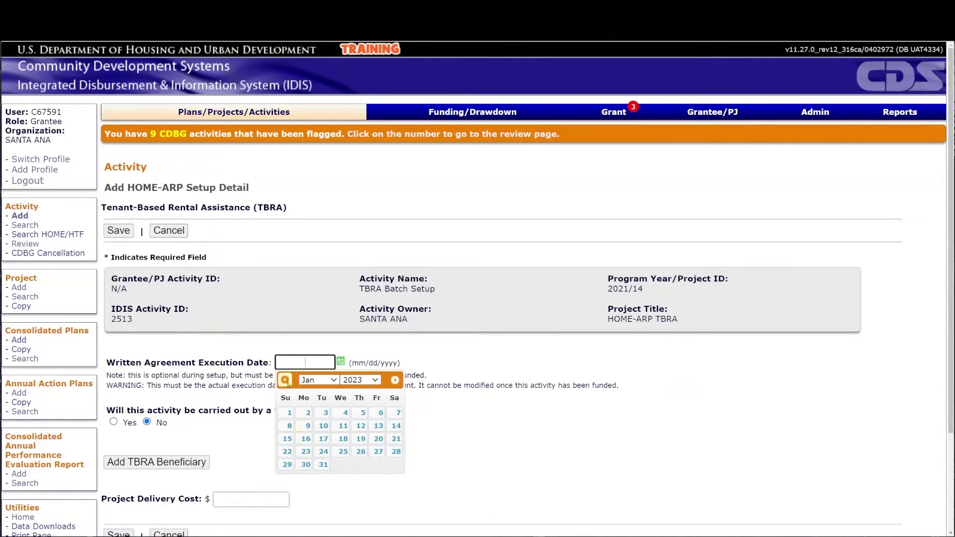
left_click(308, 426)
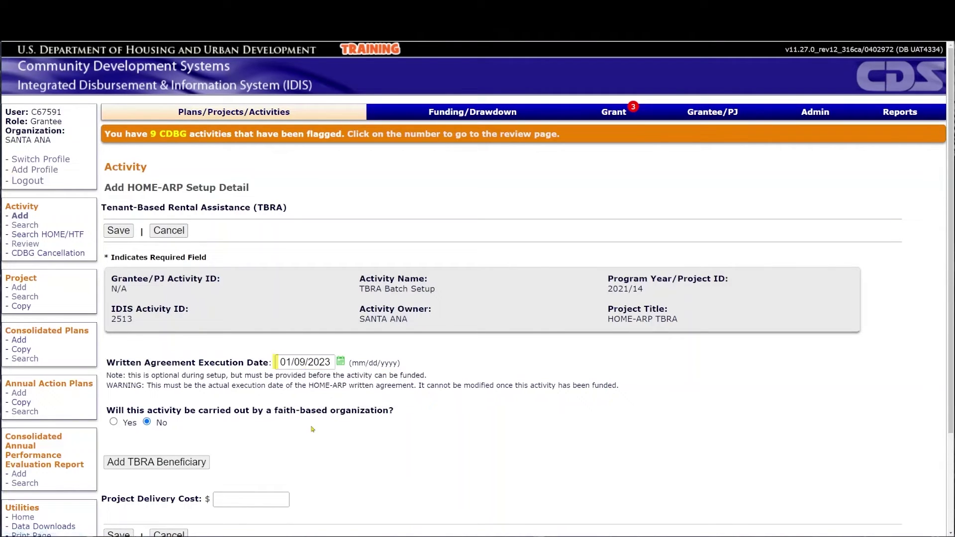
Add a beneficiary to TBRA Batch Setup with the tenant's last name, 1 bedroom, security deposit 1000, tenant rent 250 and TBRA subsidy 750
left_click(206, 463)
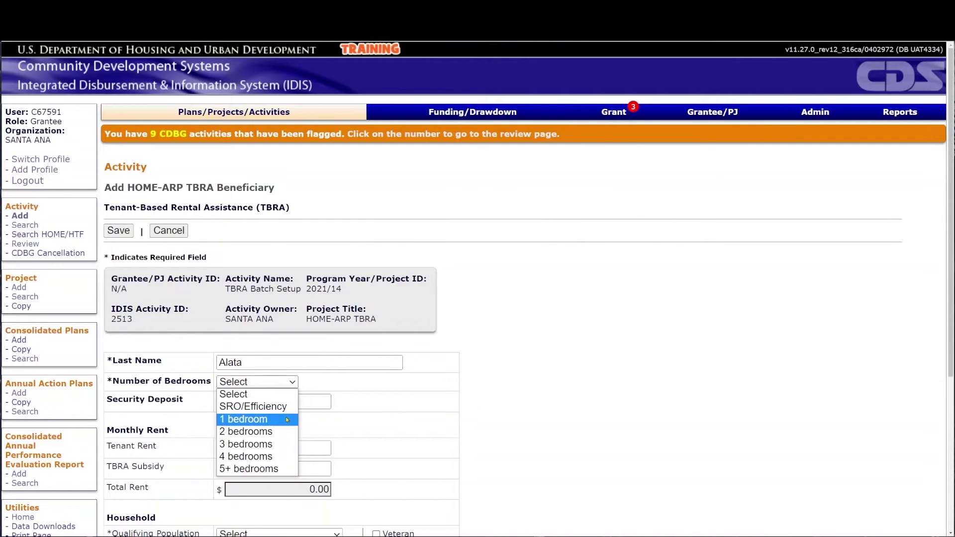
left_click(285, 417)
left_click(289, 405)
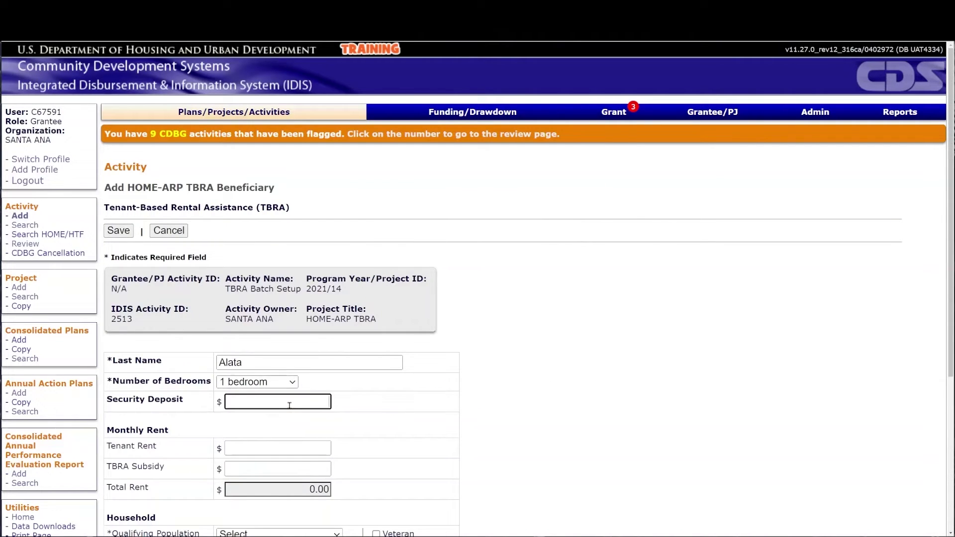
type("1000")
key("Tab")
type("0")
key("Tab")
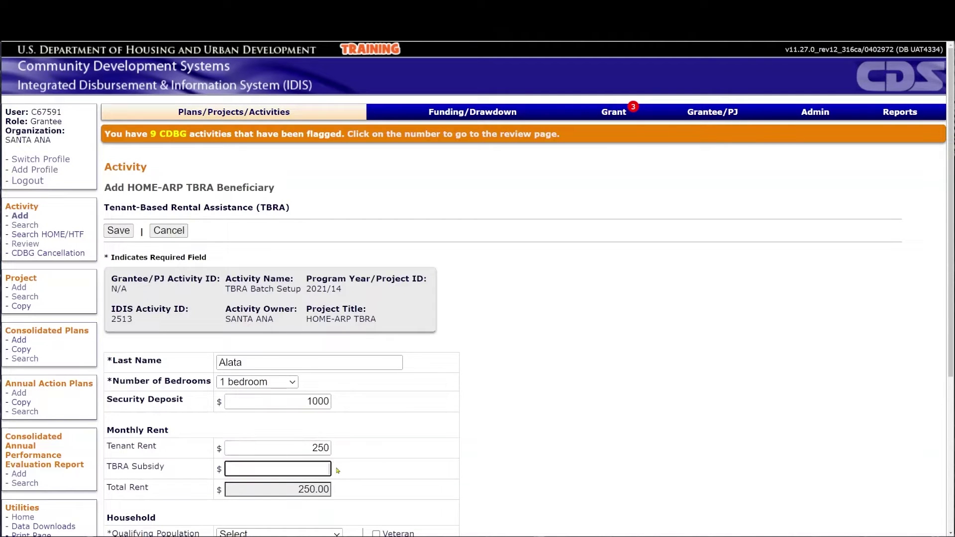
type("750")
Fill in the beneficiary's household as Homeless, Hispanic/Latino Yes, race Other multi-racial, size 1 person and type Elderly
scroll(336, 469, "down", 3)
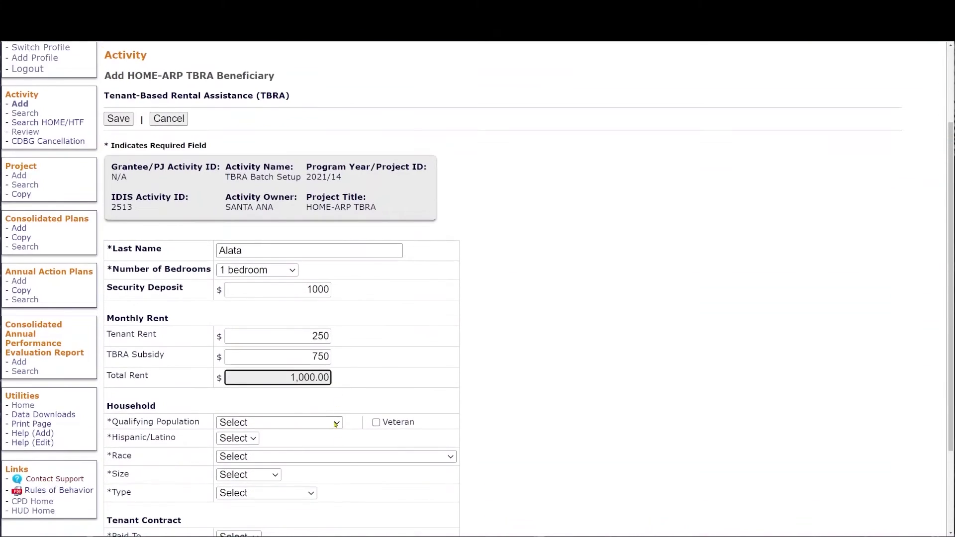
left_click(336, 422)
left_click(338, 448)
left_click(238, 439)
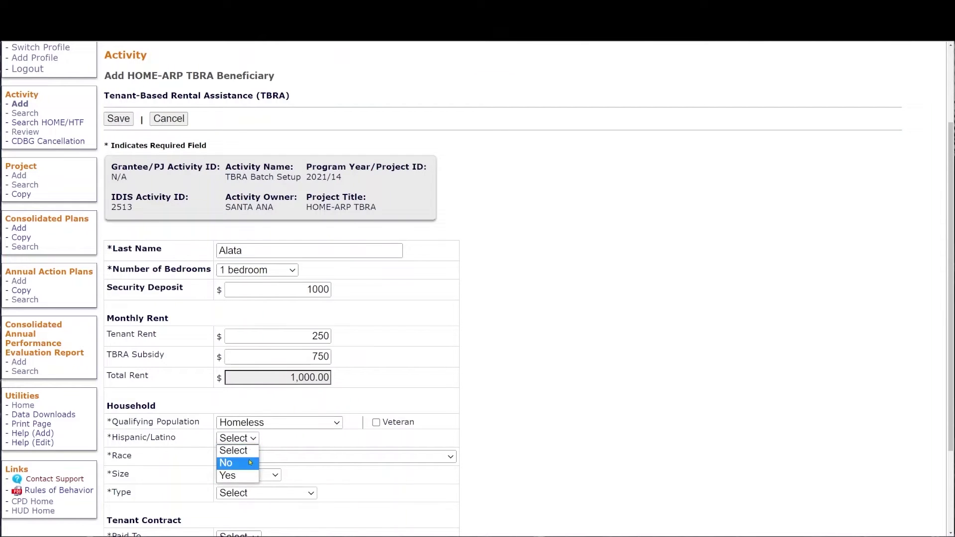
left_click(330, 456)
left_click(330, 499)
scroll(336, 364, "down", 2)
left_click(258, 362)
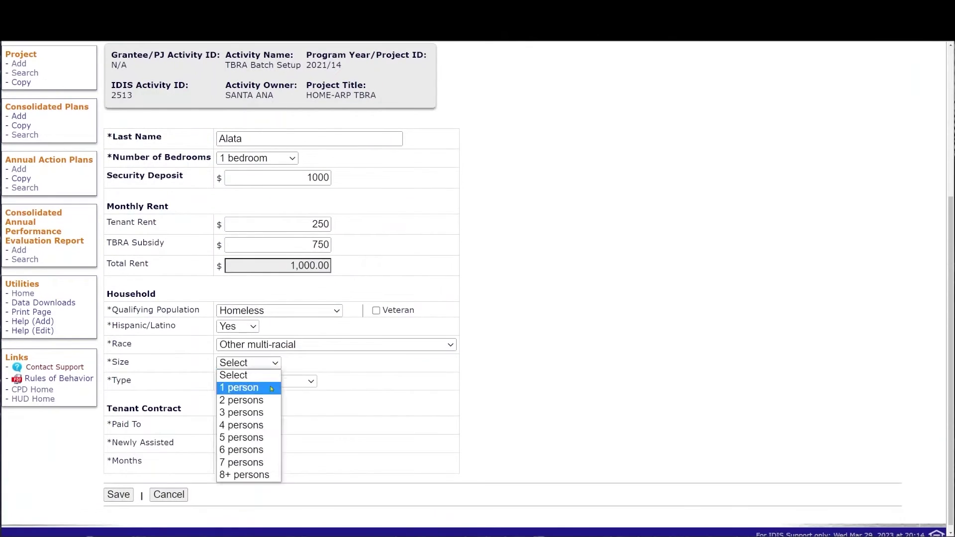
left_click(271, 388)
left_click(293, 382)
left_click(293, 416)
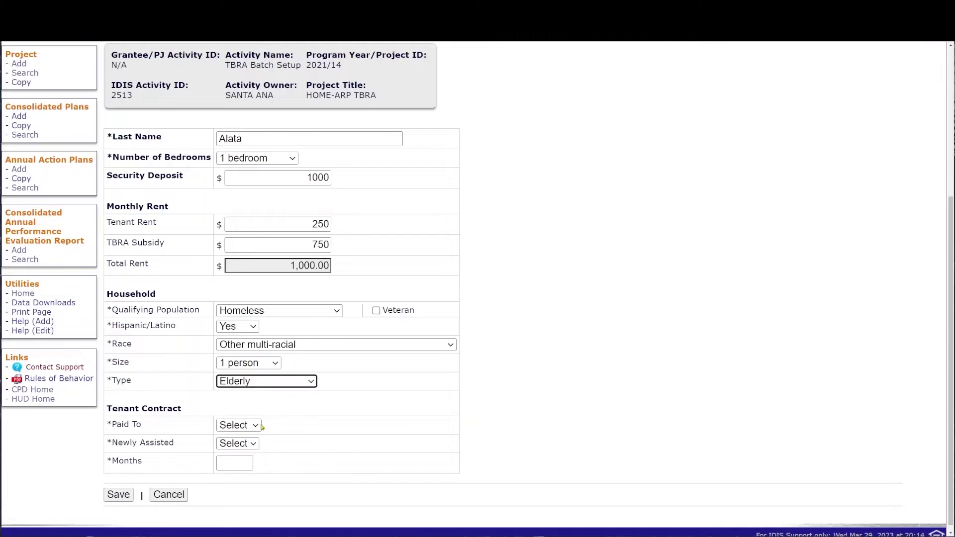
Complete the batch beneficiary's tenant contract with paid to Tenant, newly assisted Yes and 12 months, and save it
left_click(238, 425)
left_click(234, 463)
left_click(238, 444)
left_click(247, 479)
key("Tab")
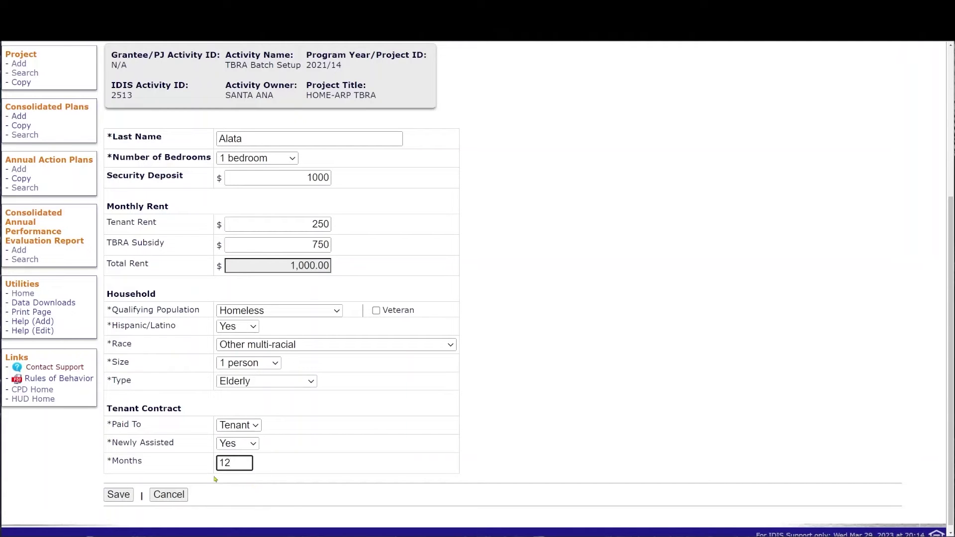
left_click(130, 499)
scroll(199, 467, "down", 3)
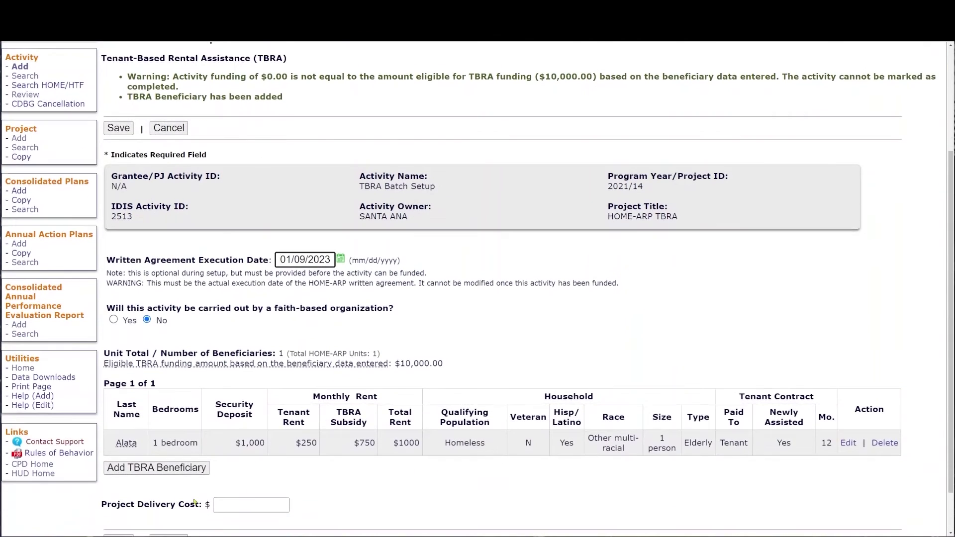
Add the remaining 1-bedroom beneficiaries to TBRA Batch Setup, set the Project Delivery Cost to 2600 and save the setup detail
left_click(202, 471)
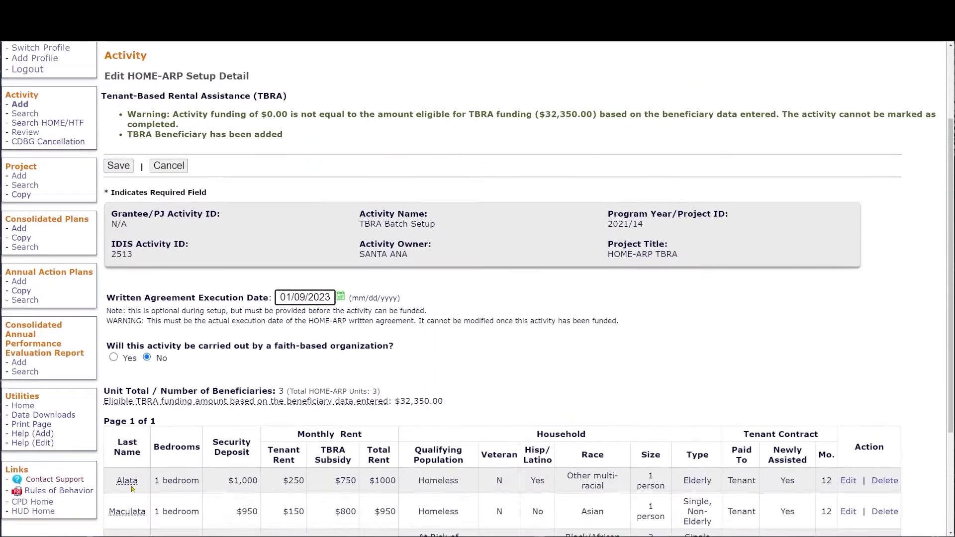
scroll(478, 298, "down", 3)
left_click(251, 457)
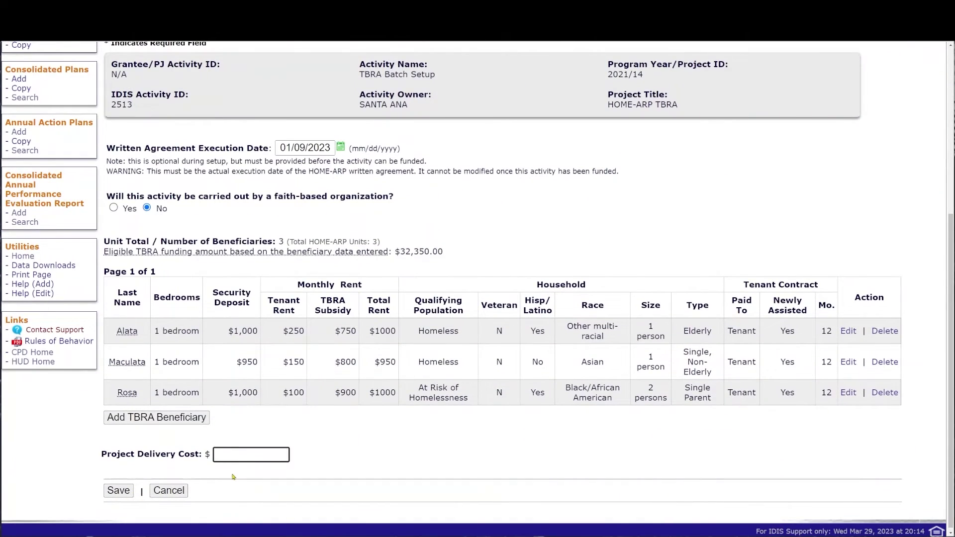
left_click(128, 491)
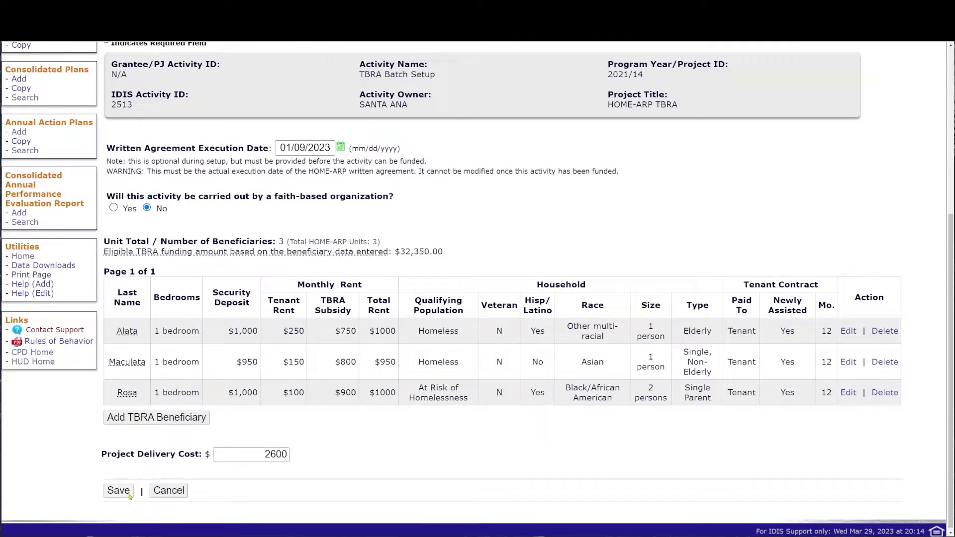
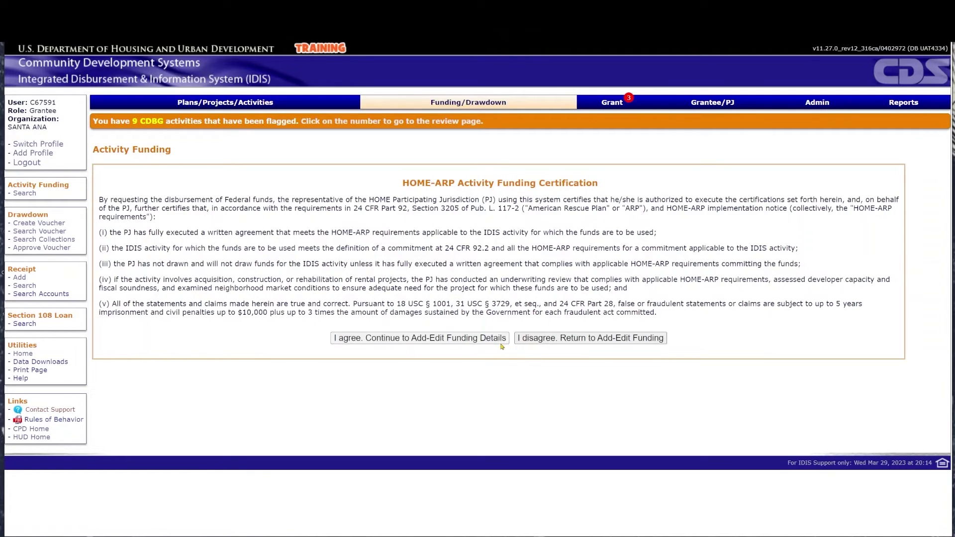
Agree to the HOME-ARP funding certification and fund activity 2513 with 34950 from the 2021 HOME EN source, saving the line item
left_click(501, 344)
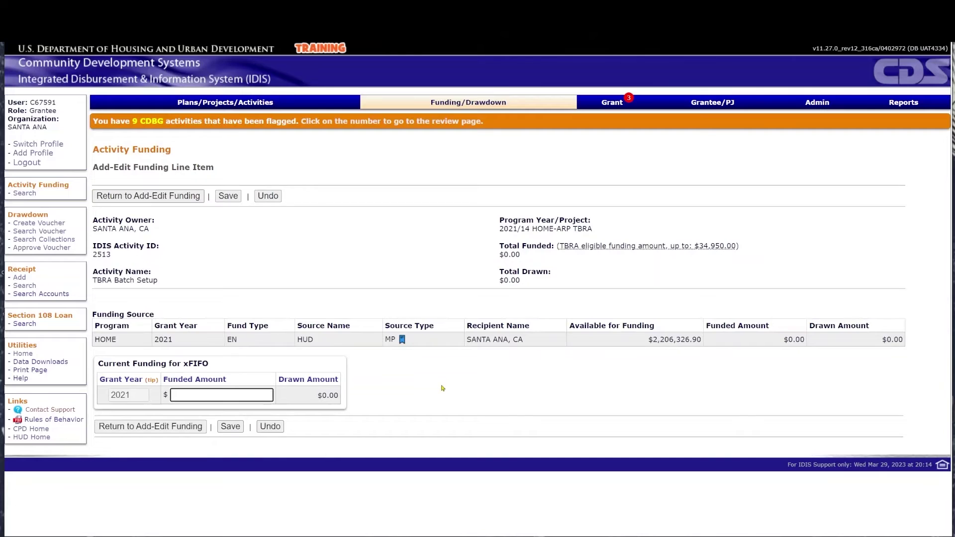
type("34950")
left_click(239, 431)
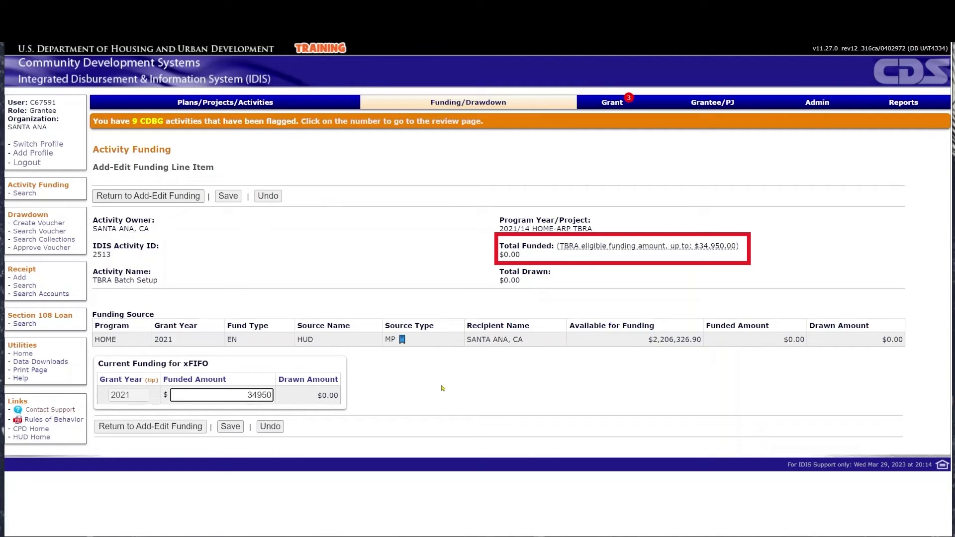
left_click(238, 427)
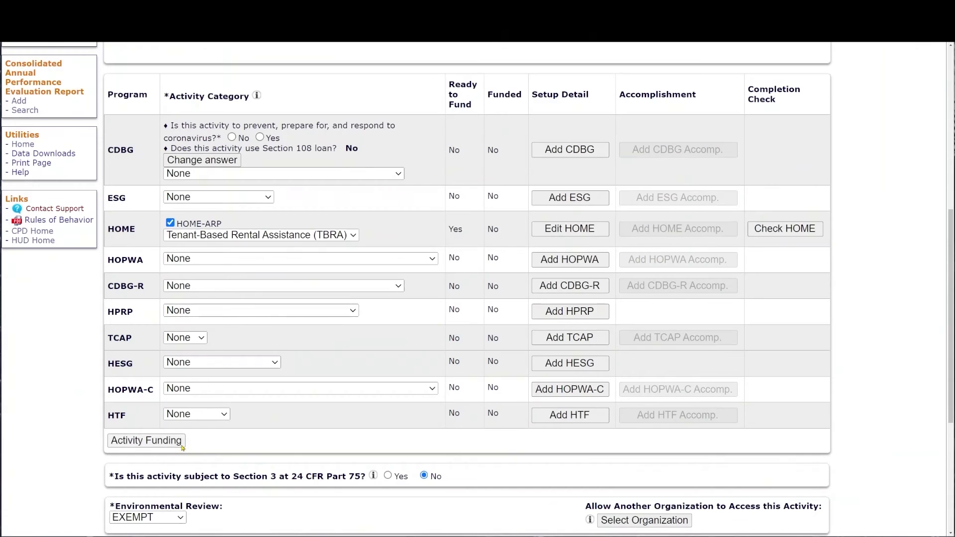
Open the activity's funding and start editing the SU funding source of MERCY HOUSE TRANSITIONAL LIVING CENTERS, CA
left_click(179, 444)
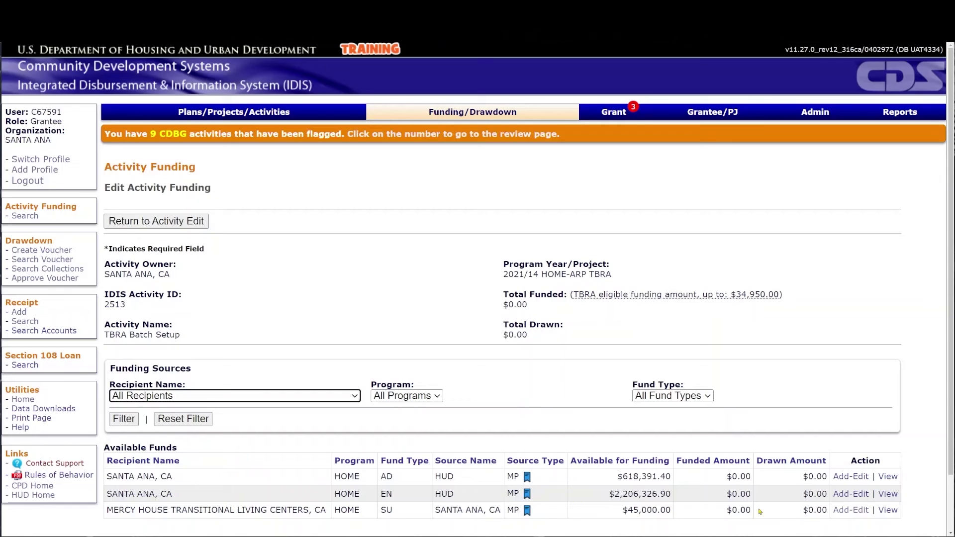
left_click(862, 513)
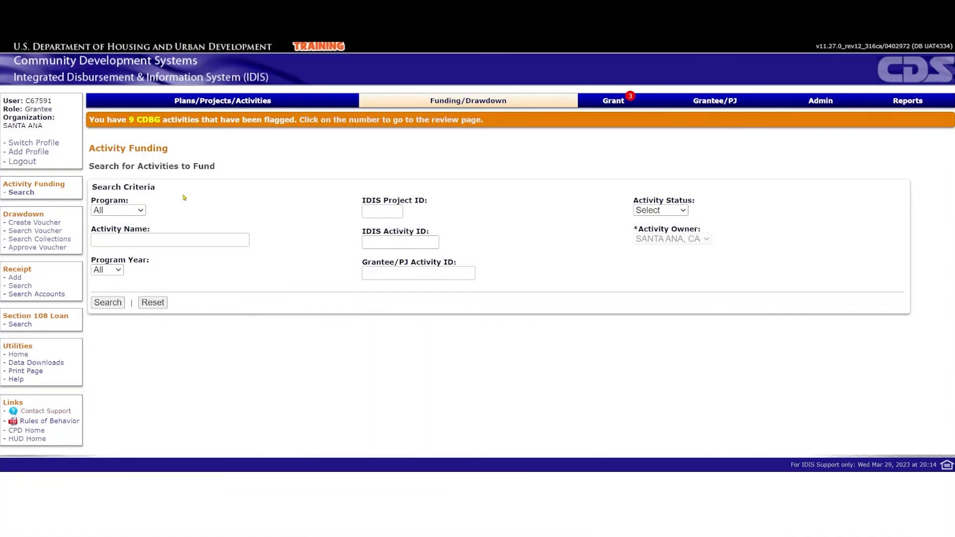
Start a drawdown voucher for IDIS activity 2513, created for MERCY HOUSE TRANSITIONAL LIVING CENTERS, CA
left_click(52, 223)
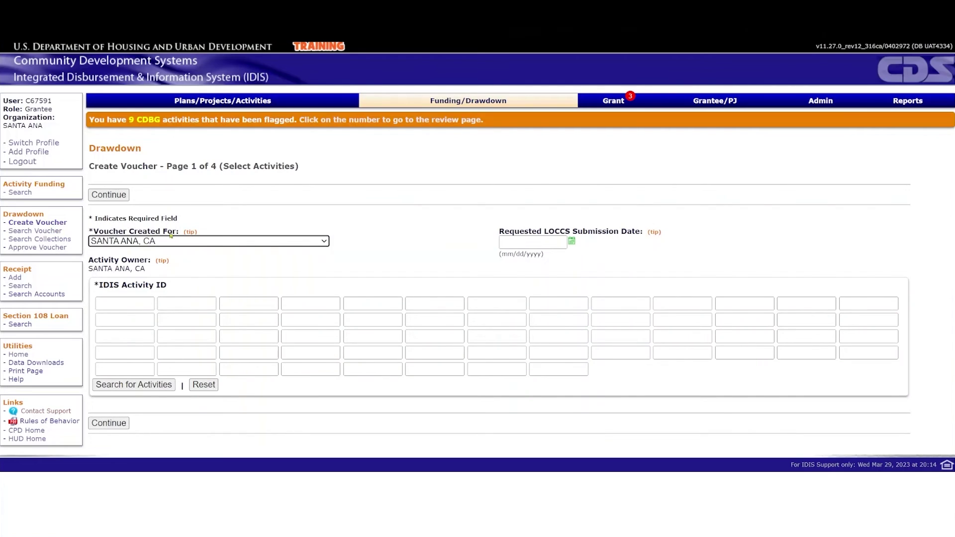
left_click(226, 243)
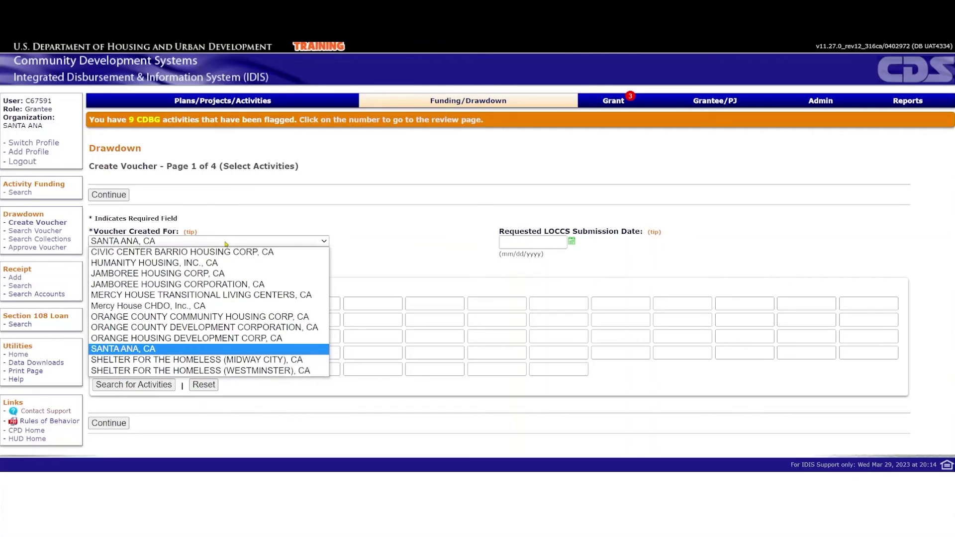
left_click(123, 349)
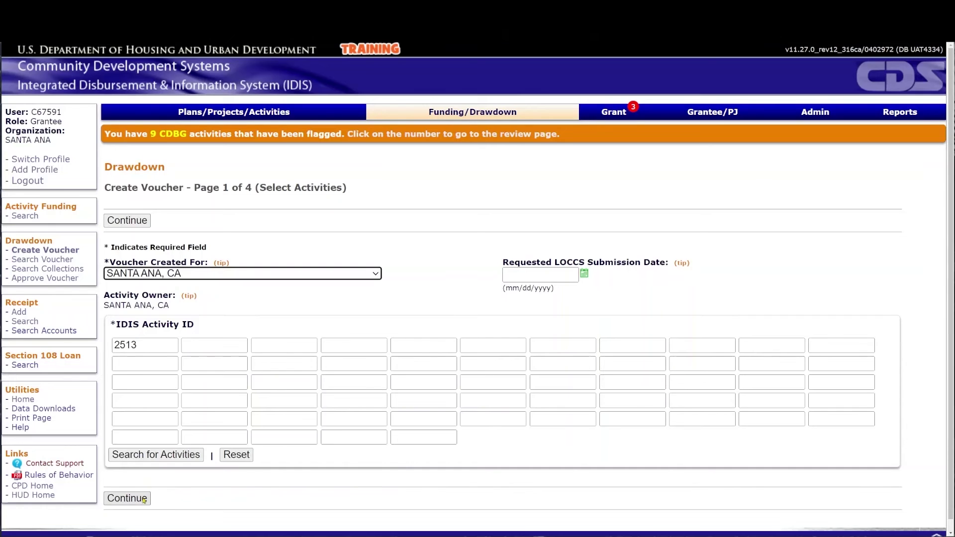
left_click(325, 273)
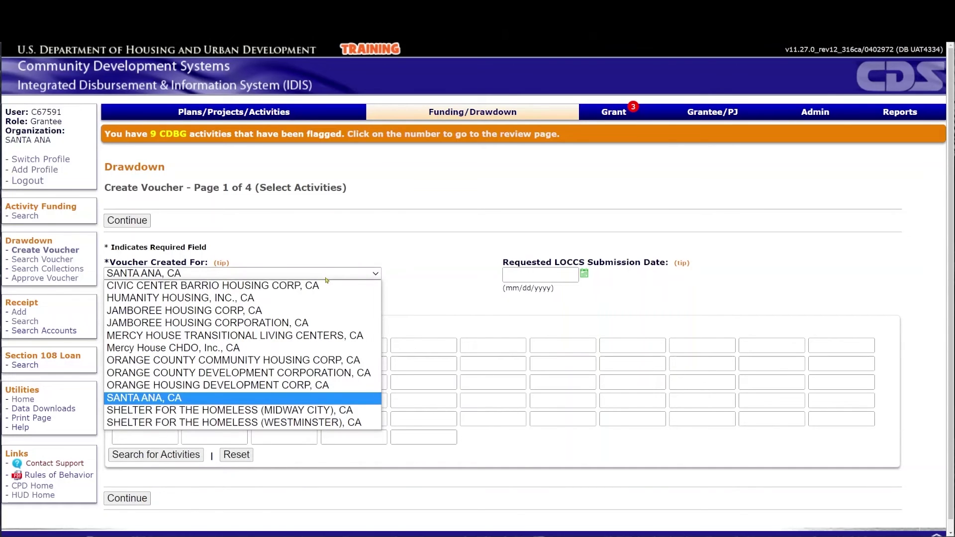
left_click(353, 336)
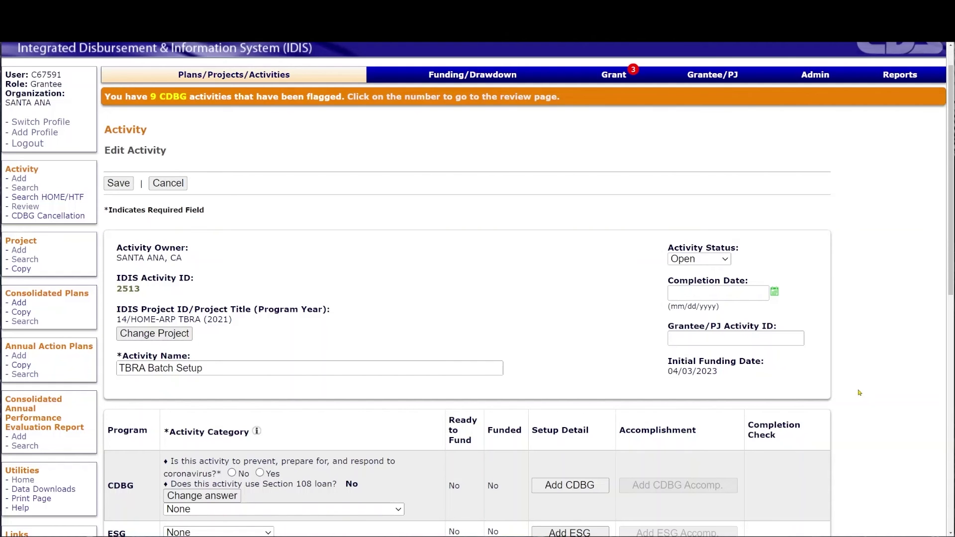
Run the HOME completion check on the TBRA Batch Setup activity and on the HOME-ARP TBRA activity 2493
scroll(860, 393, "down", 4)
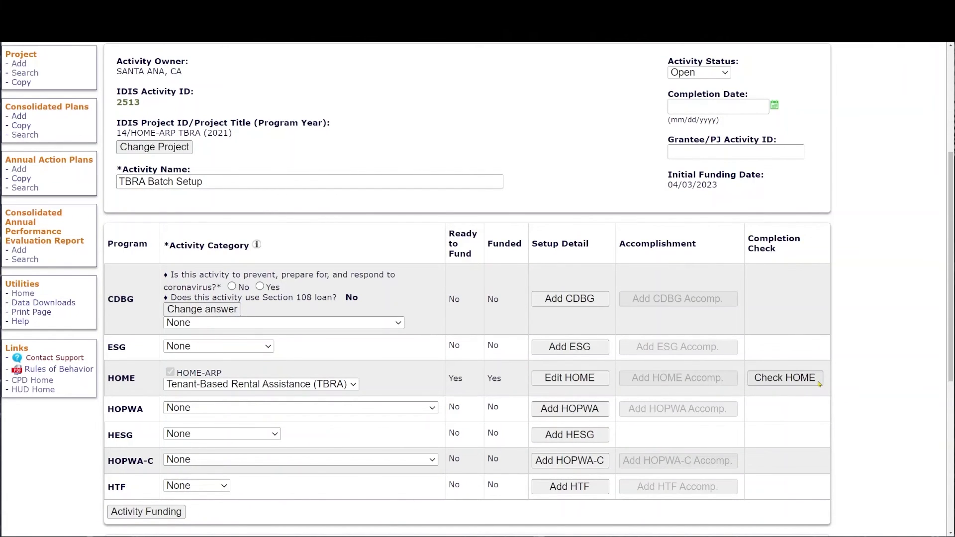
left_click(817, 383)
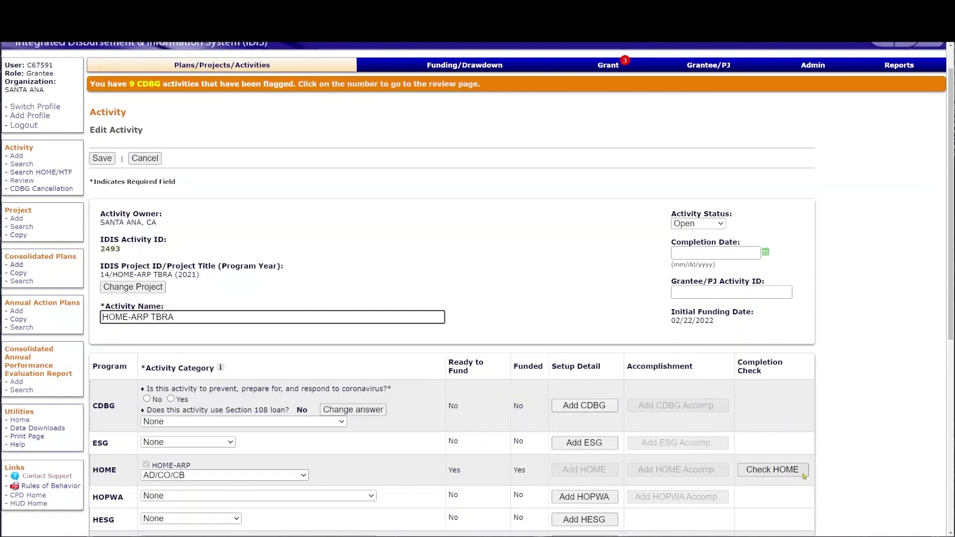
left_click(804, 476)
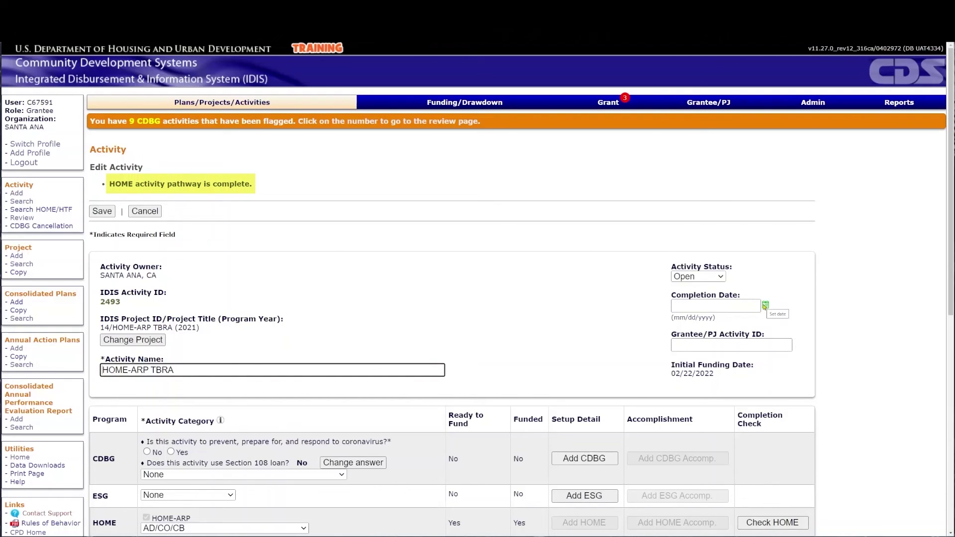
Mark activity 2493 as Completed with completion date 04/03/2023 and save it
left_click(711, 277)
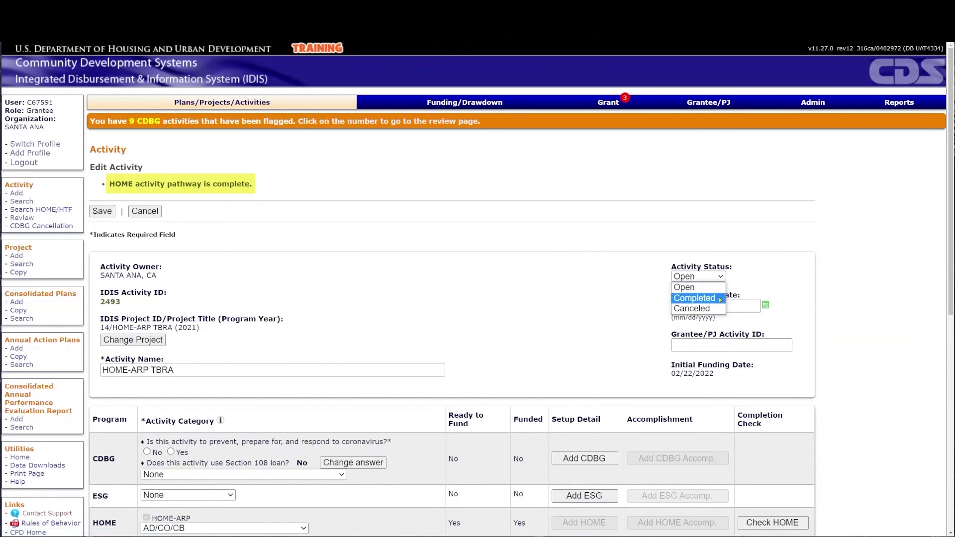
left_click(720, 300)
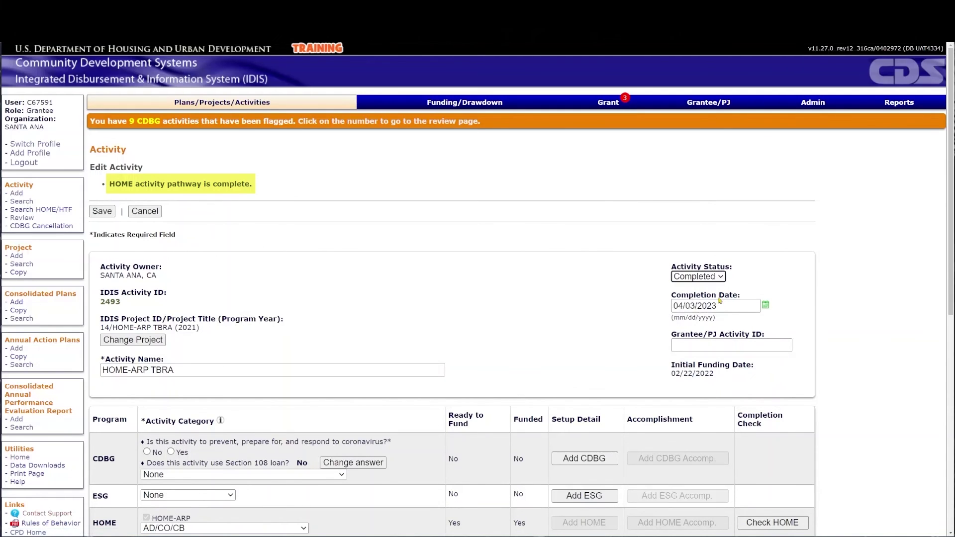
left_click(766, 305)
left_click(698, 360)
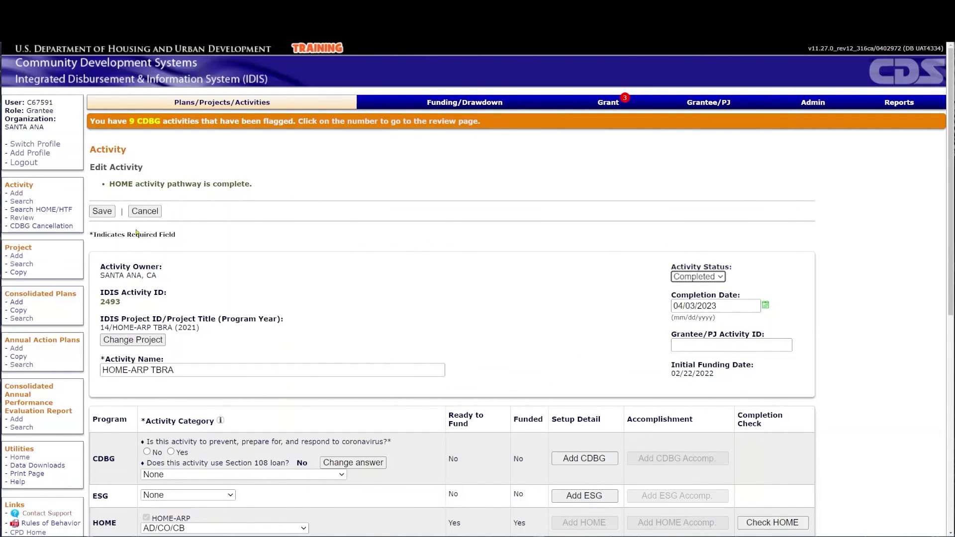
left_click(102, 212)
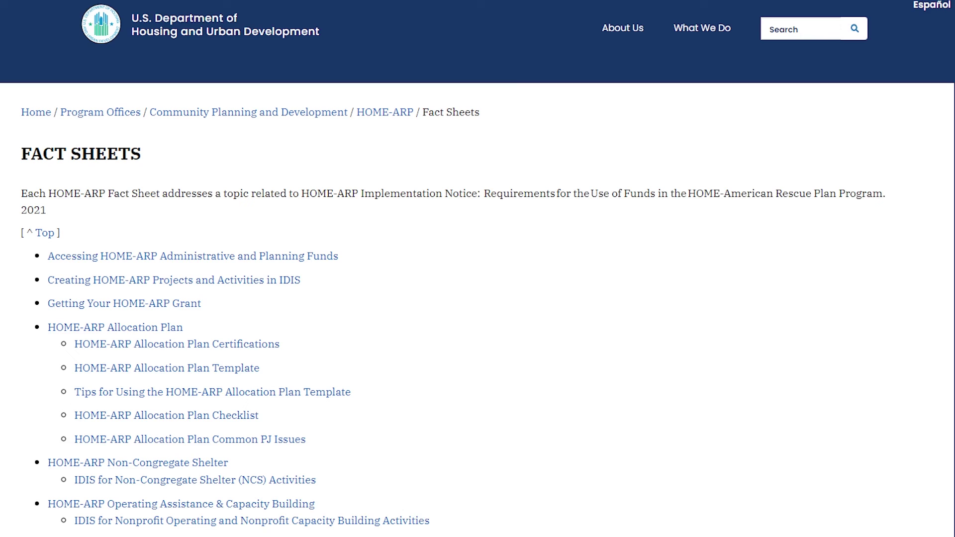
Examine HUD's HOME-ARP Fact Sheets page and the chapter list of the HOME IDIS Training Manual for PJs on HUD Exchange
scroll(478, 269, "down", 4)
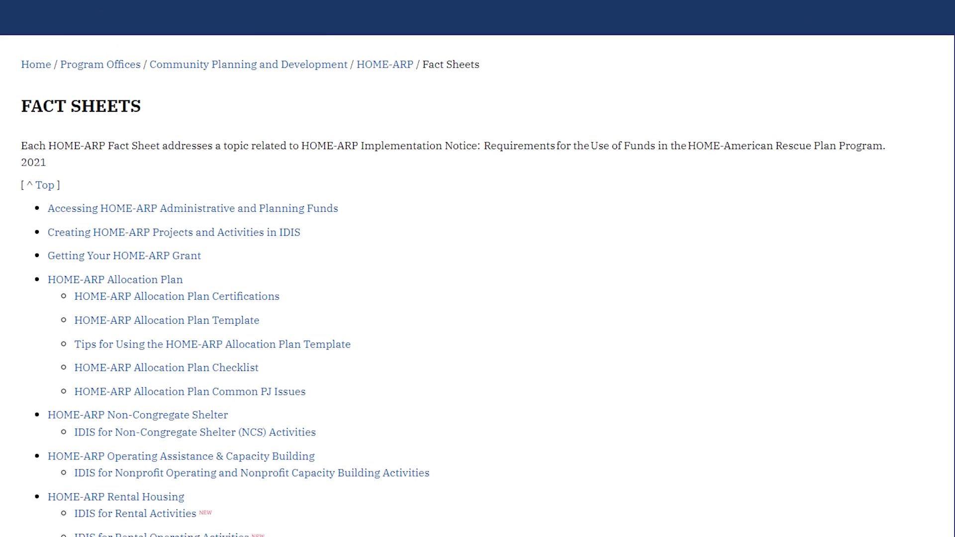
scroll(478, 269, "down", 1)
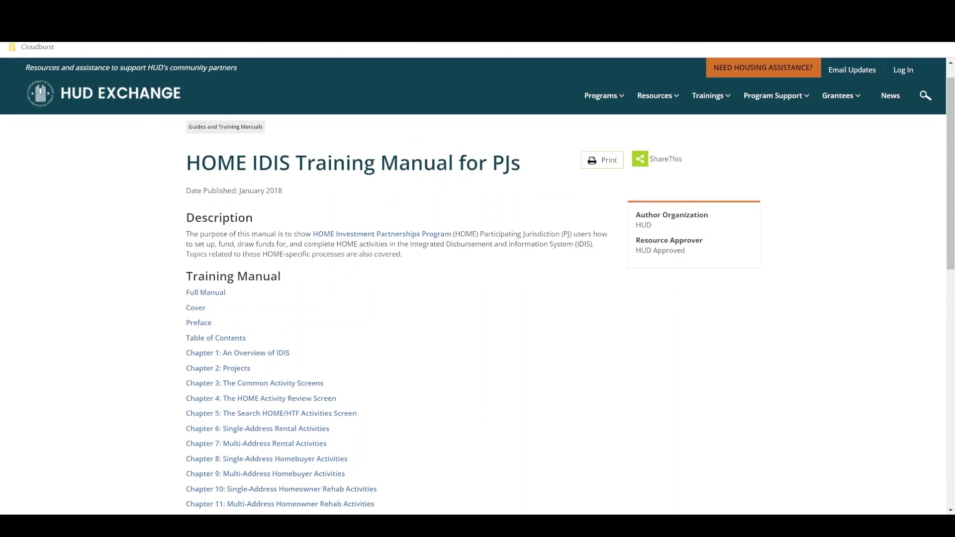
scroll(570, 296, "down", 3)
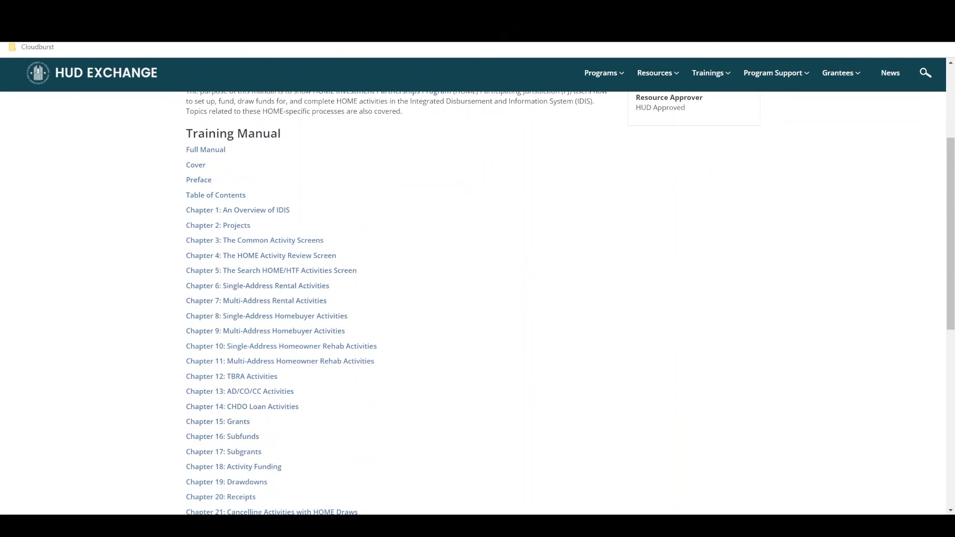
scroll(477, 299, "down", 3)
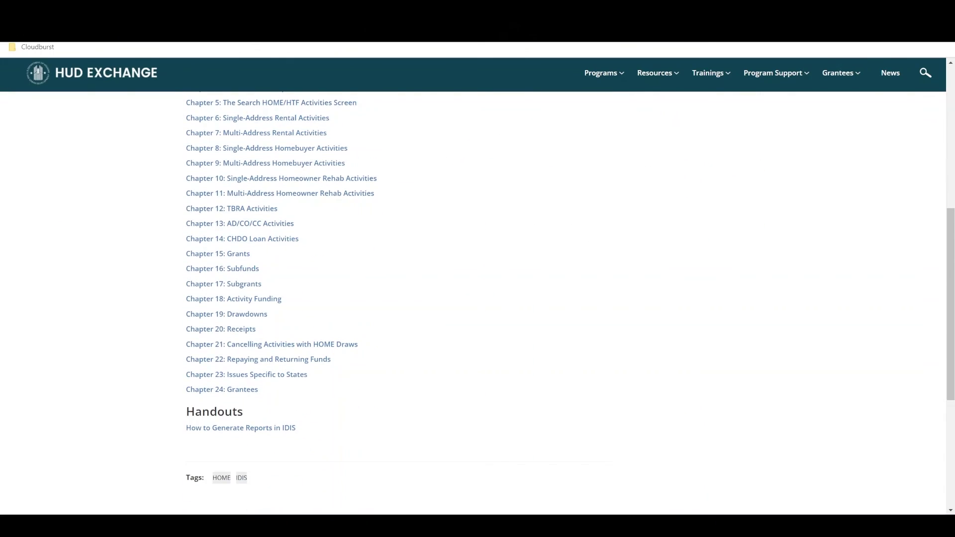